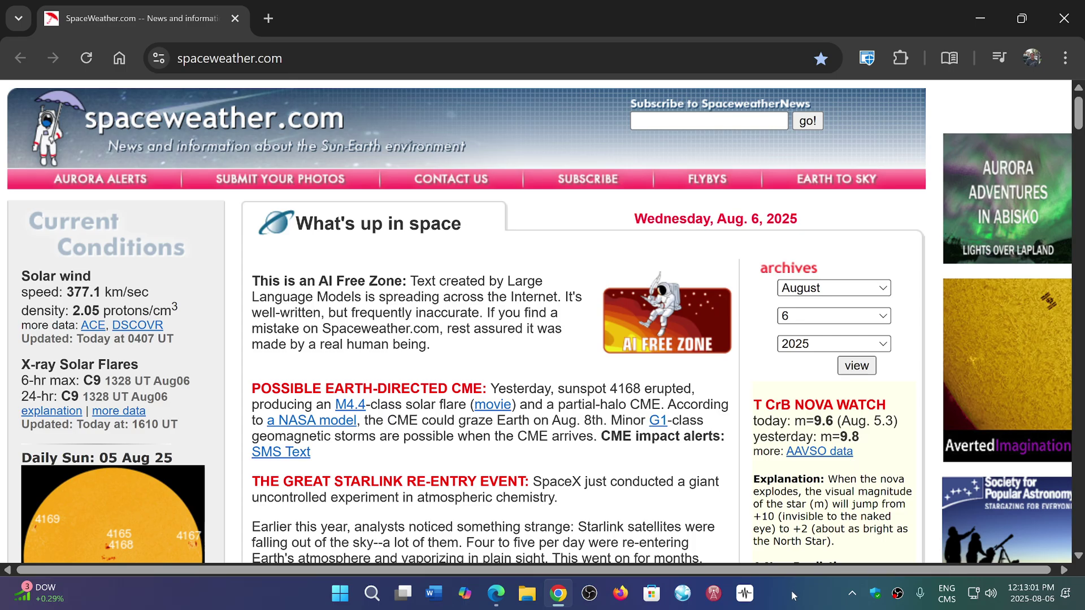
Step: Close Chrome and reach the end of the shortcut's Target field to append --disable-gpu
left_click(1065, 18)
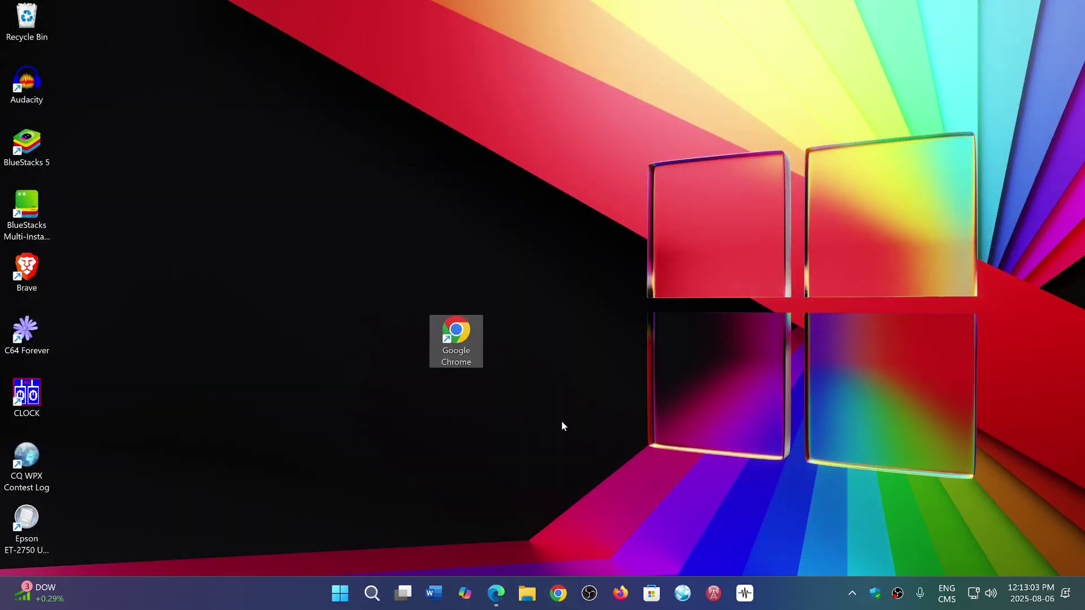
right_click(456, 340)
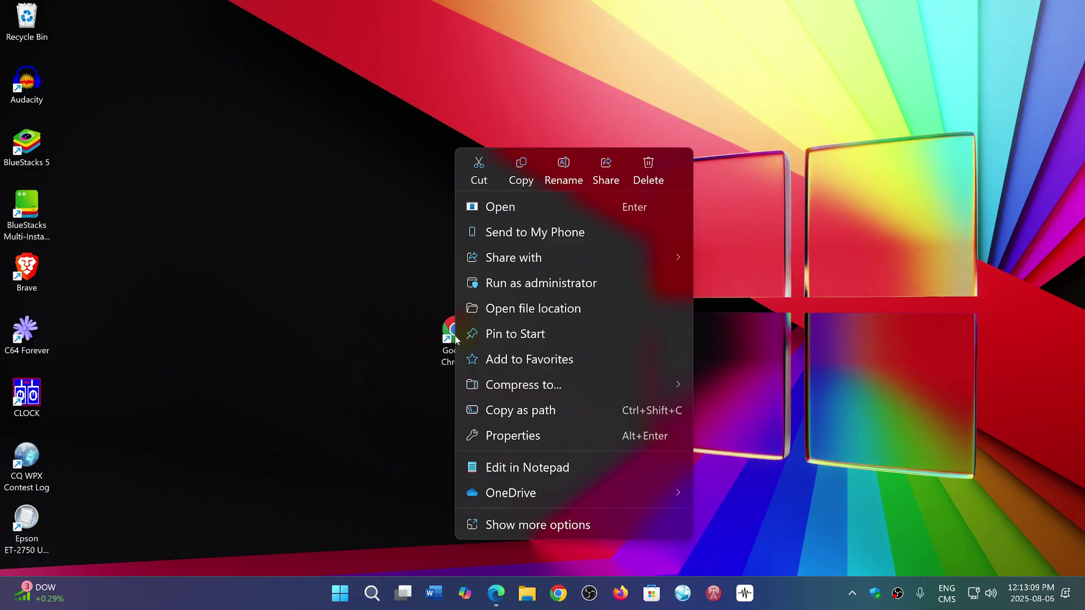
left_click(554, 437)
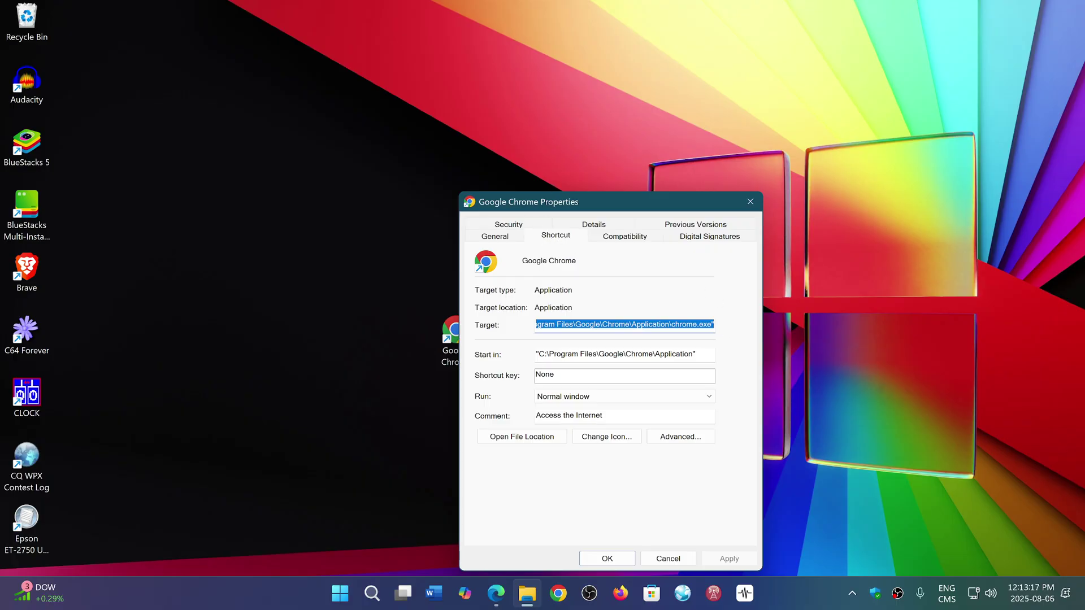
key("End")
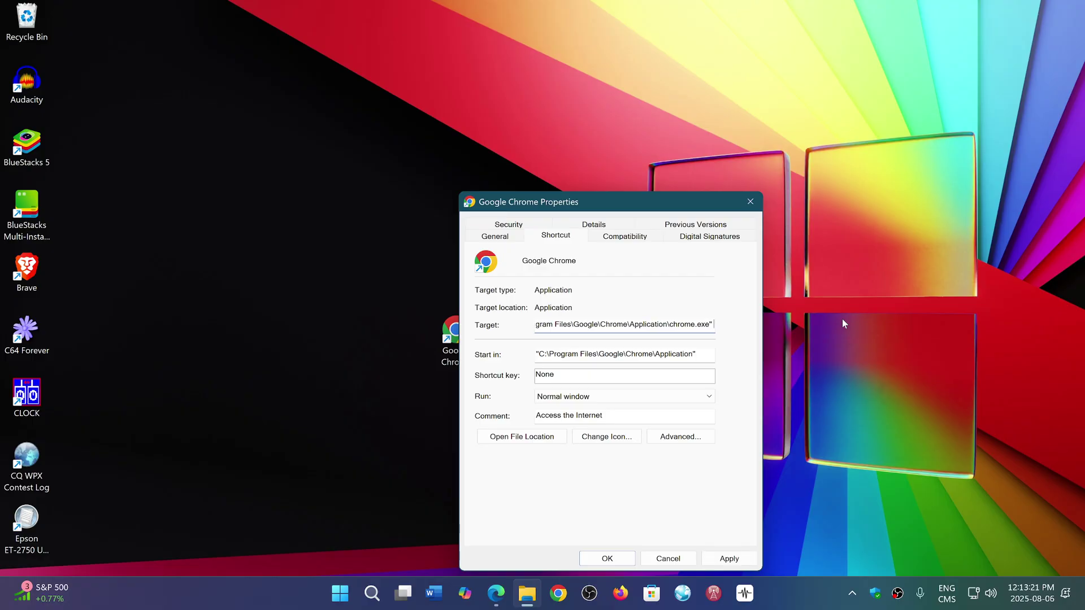
type("--")
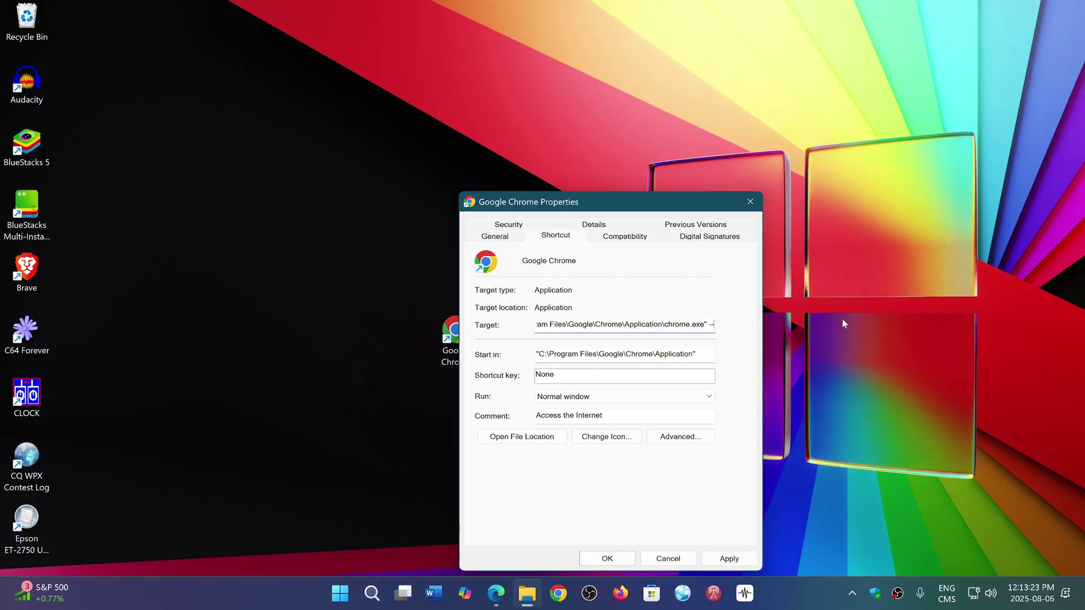
type("di")
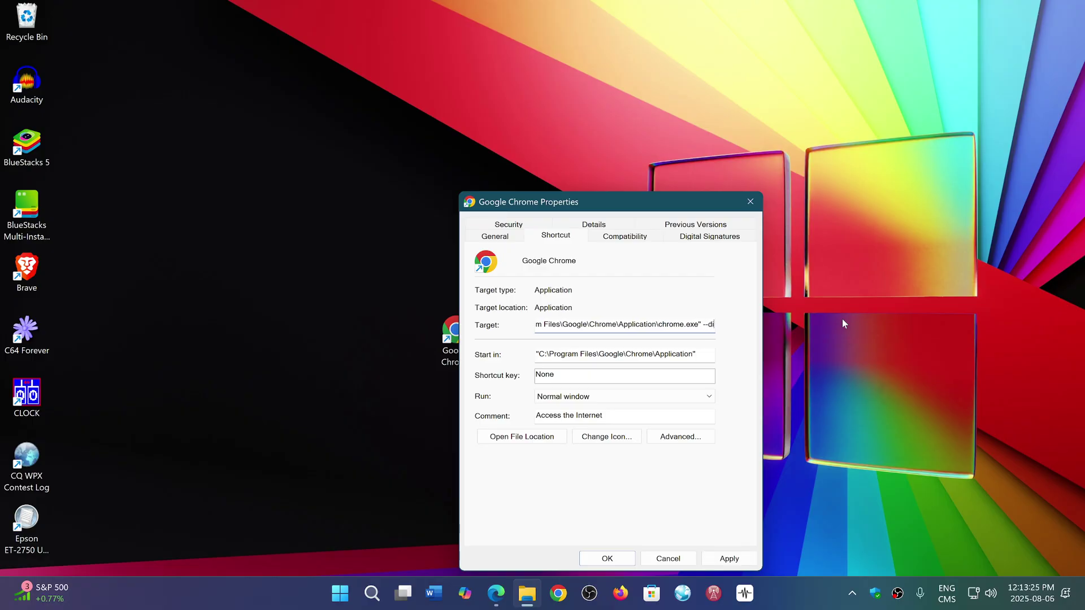
type("sable")
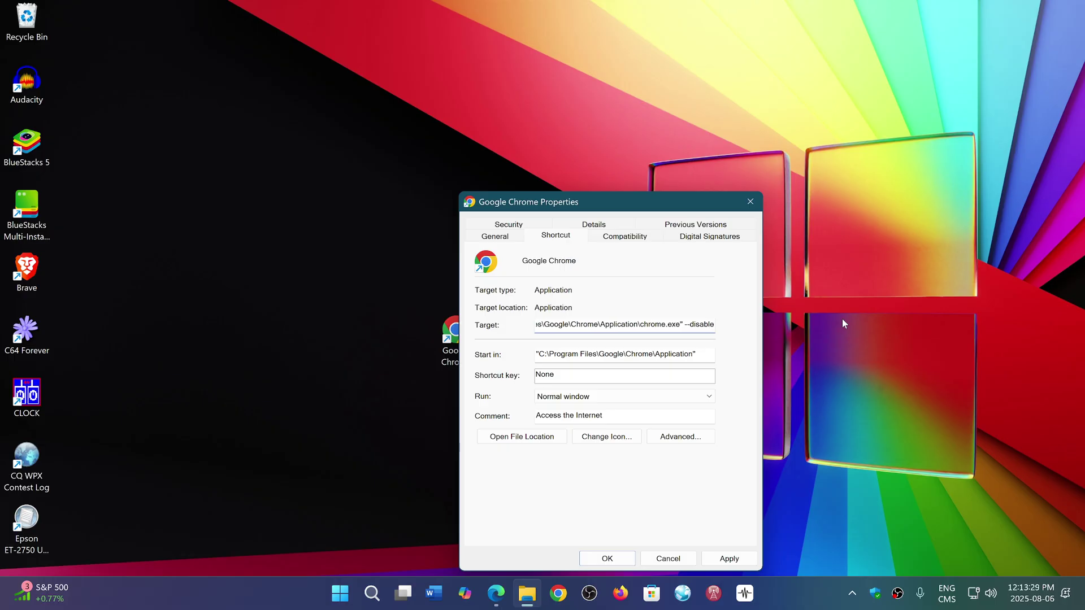
type("-gpu")
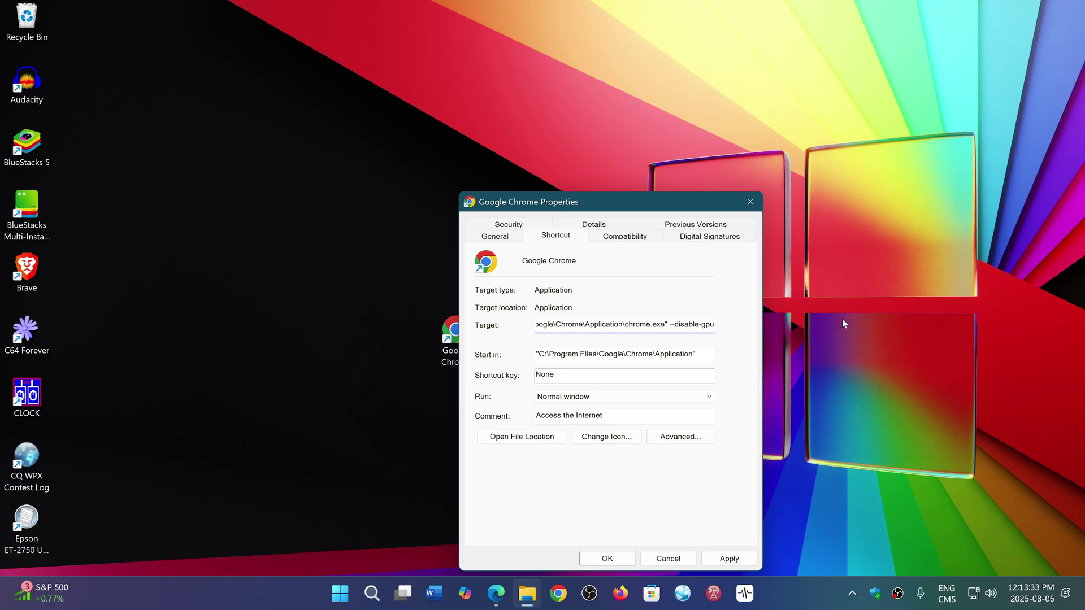
Step: Apply the --disable-gpu target with administrator permission and confirm the properties
left_click(730, 559)
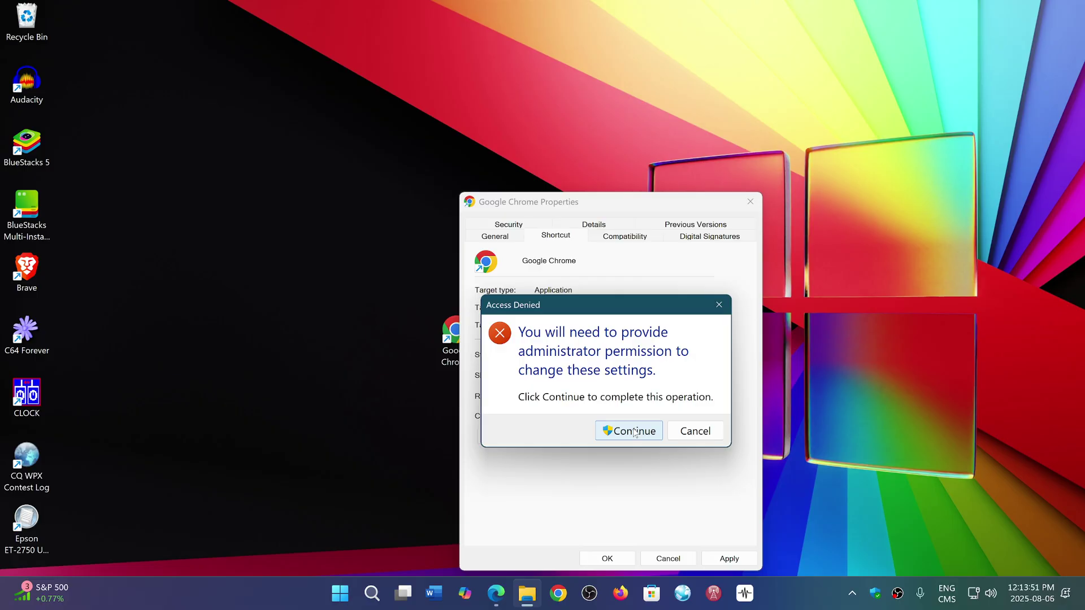
left_click(636, 432)
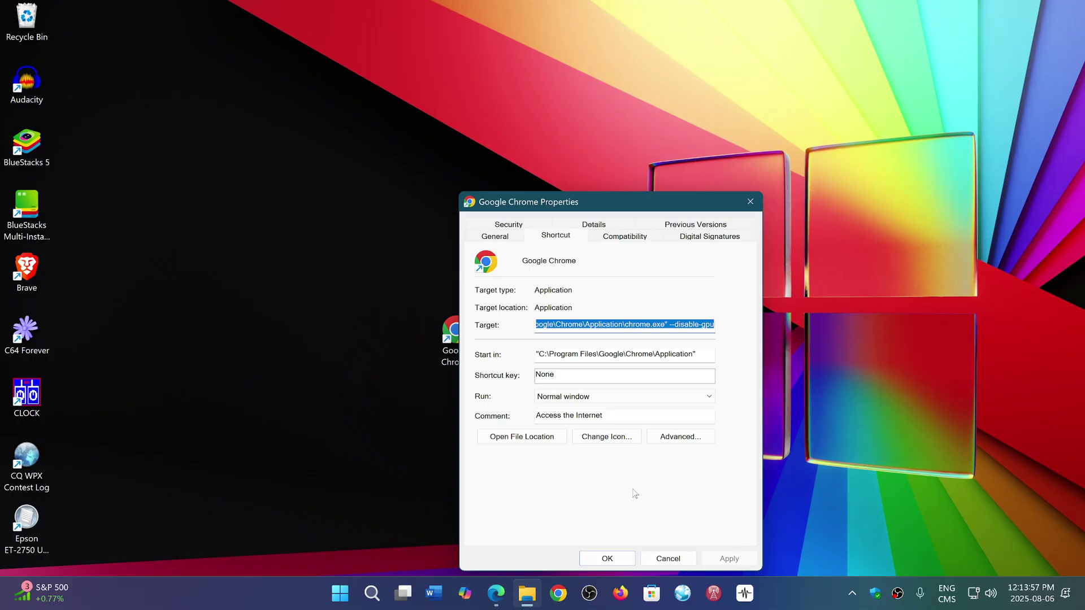
left_click(610, 559)
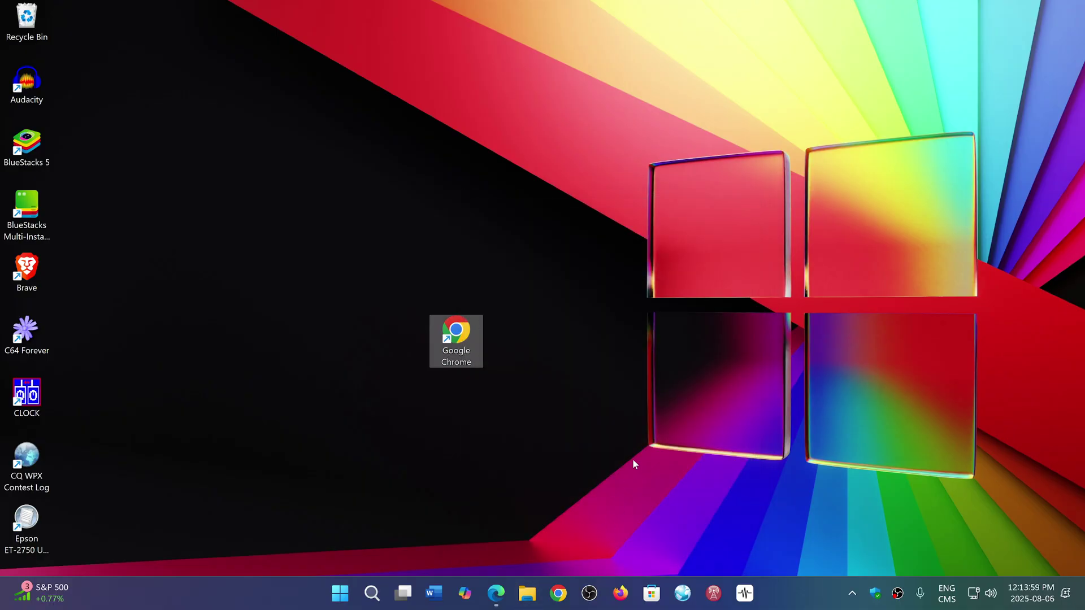
Step: Launch Chrome from the shortcut and enter 'chrome' in the address bar
double_click(458, 330)
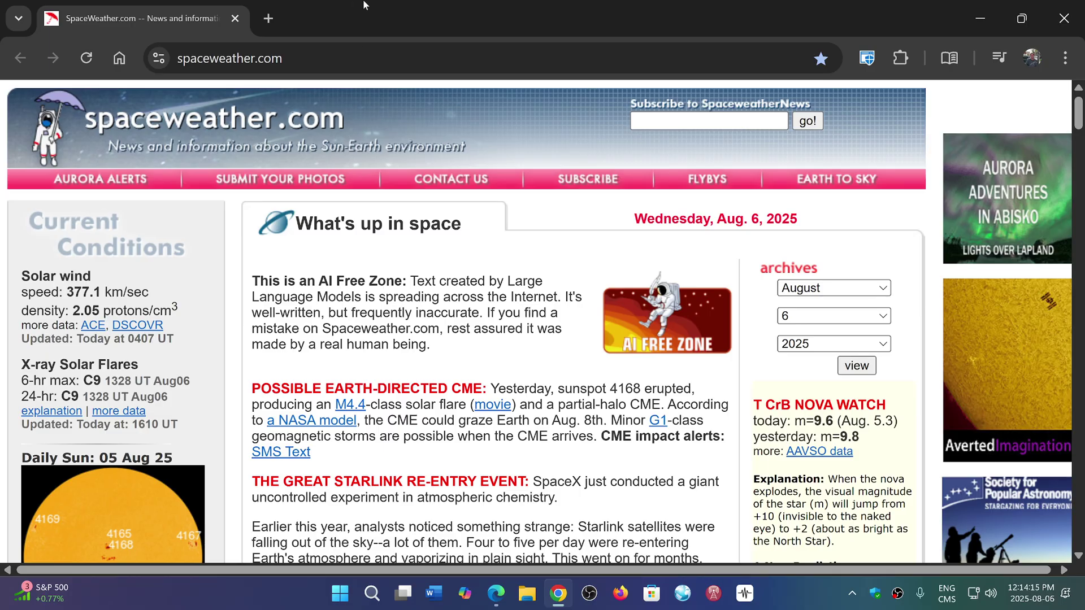
key("ctrl+l")
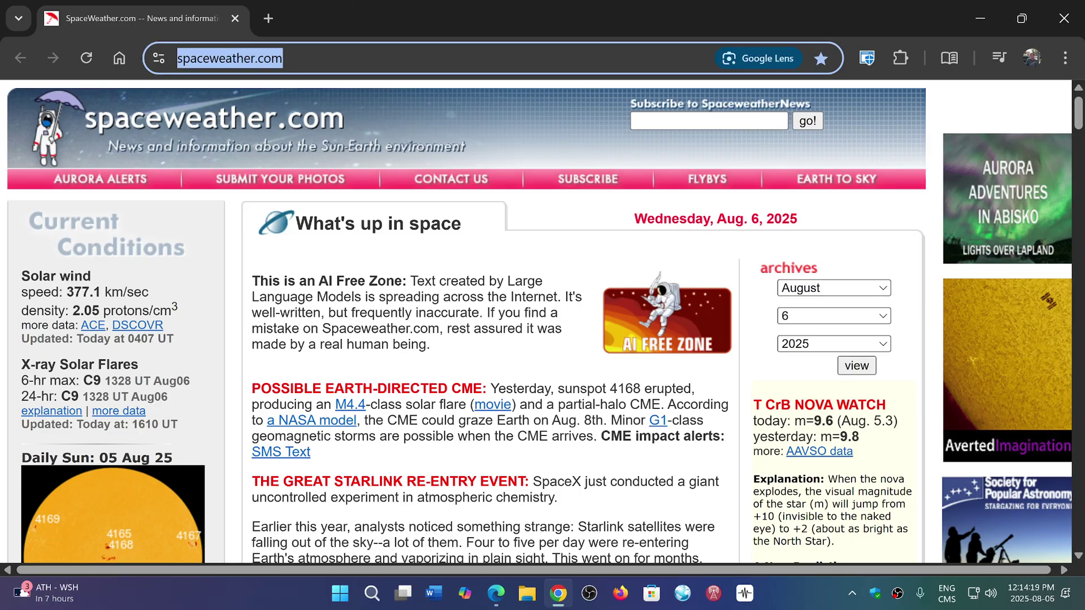
type("cho")
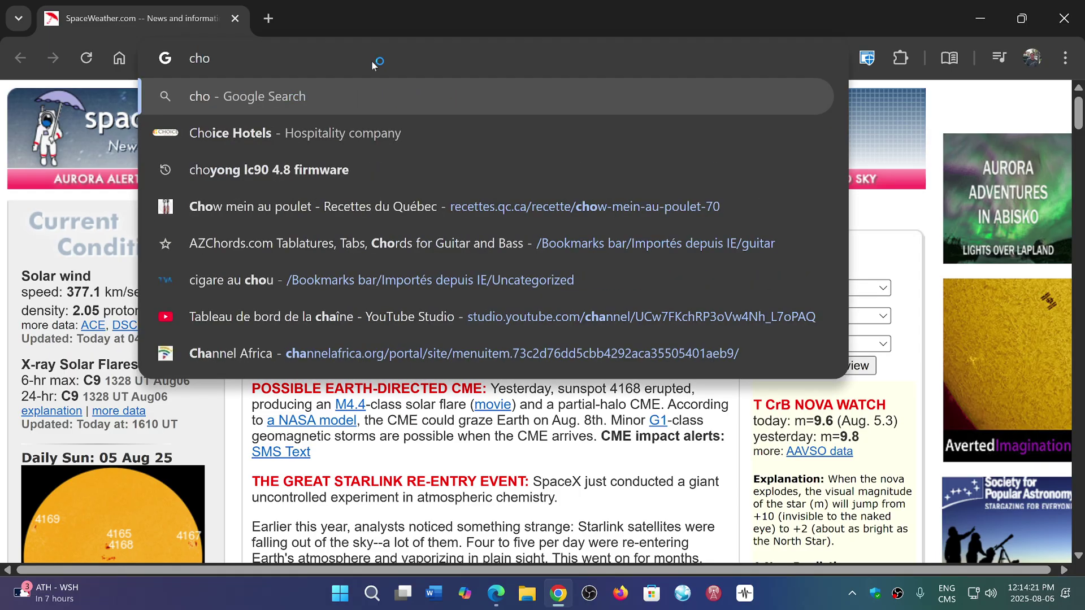
key("BackSpace")
type("r")
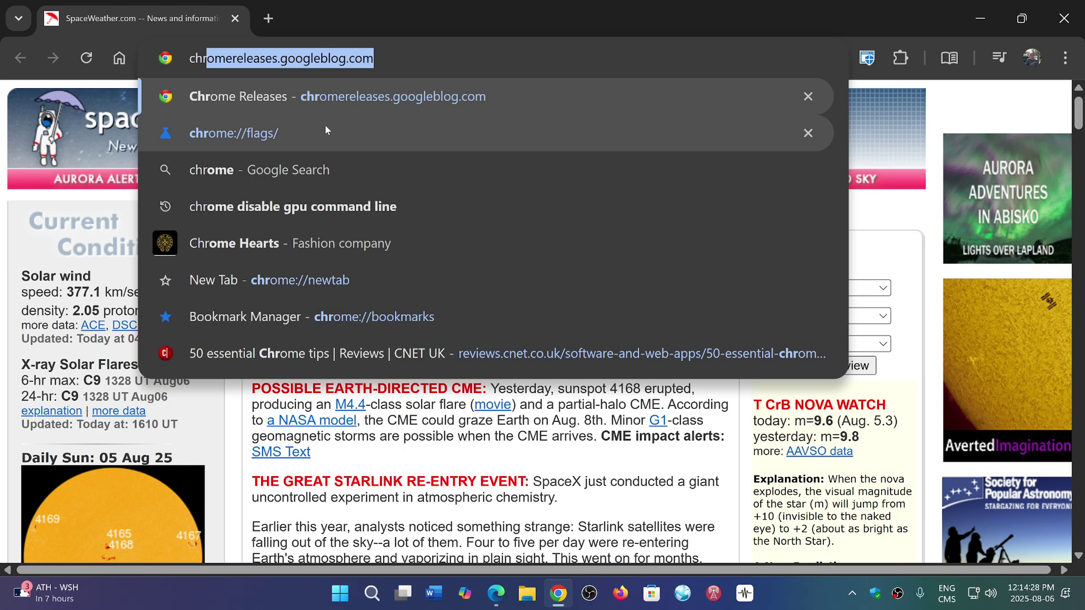
Step: On chrome://flags, search 'angle' and set the ANGLE graphics backend to Default
left_click(325, 126)
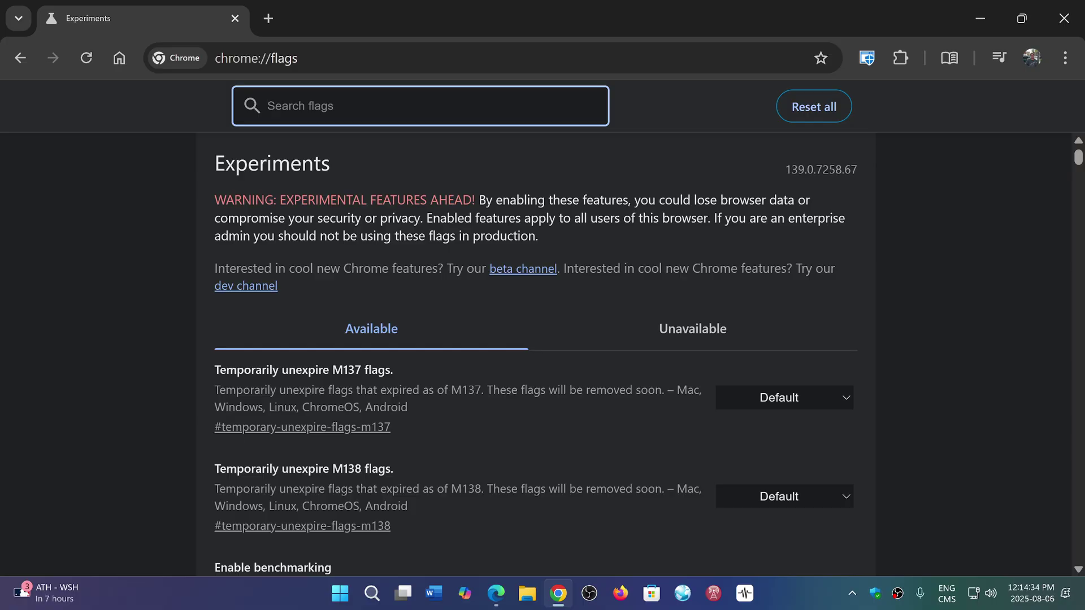
type("angle")
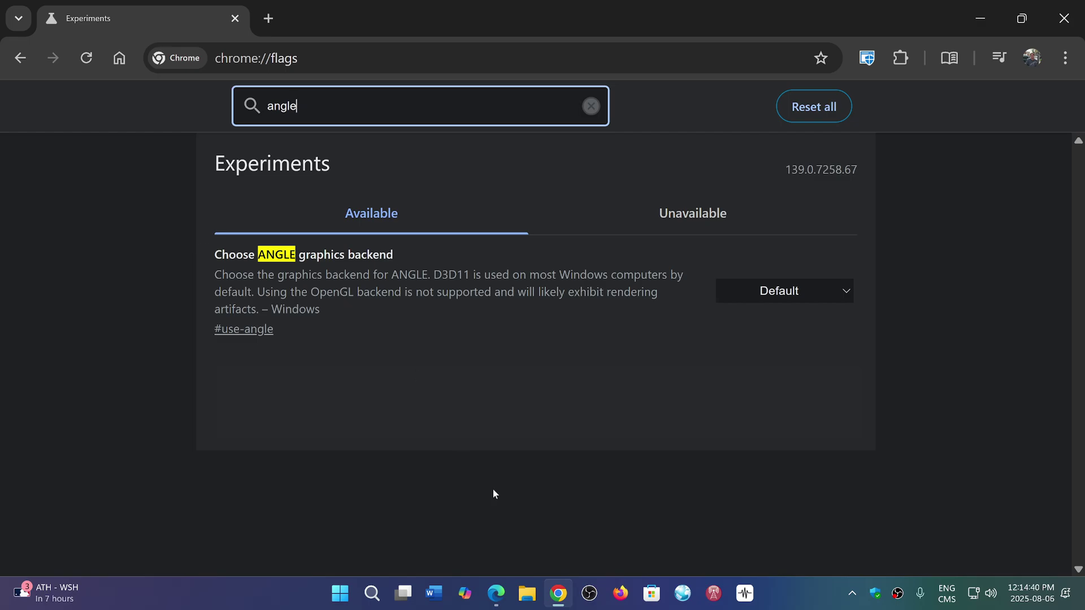
left_click(828, 295)
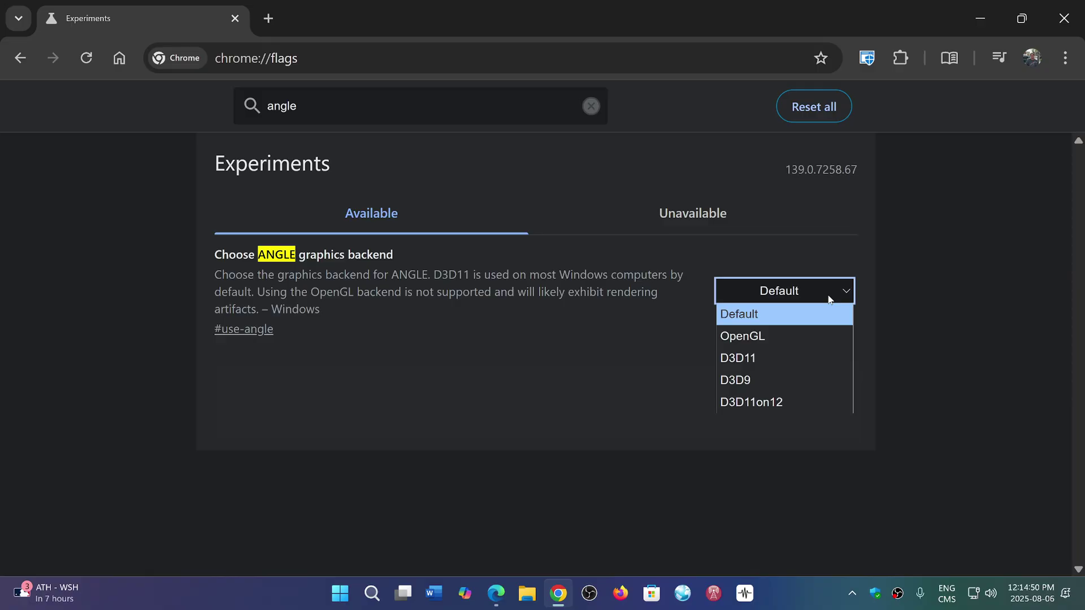
left_click(787, 312)
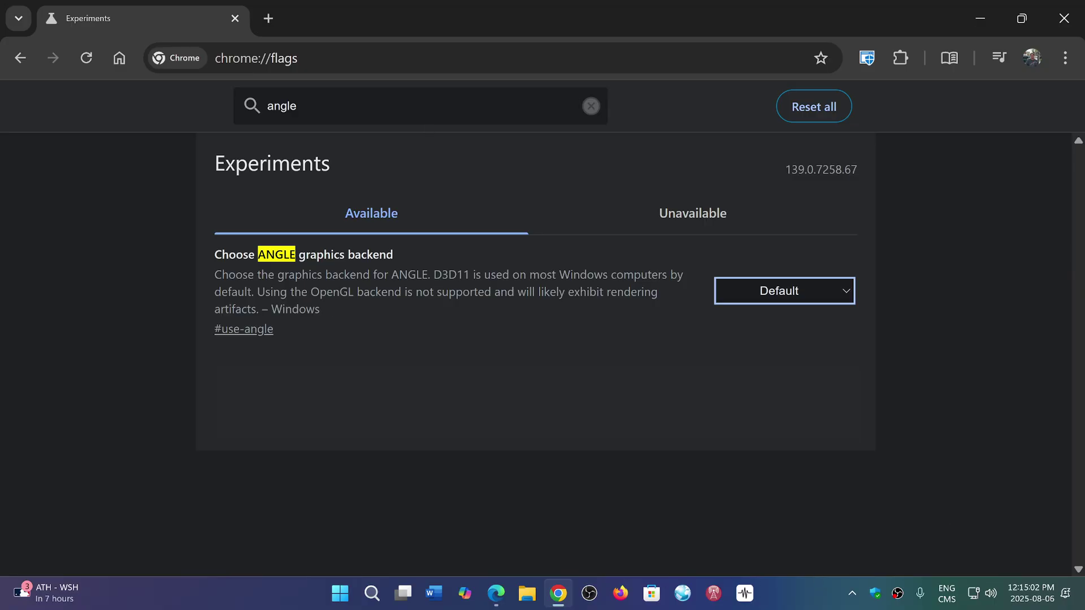
Step: Close Chrome and delete --disable-gpu from the shortcut's Target field
left_click(1067, 19)
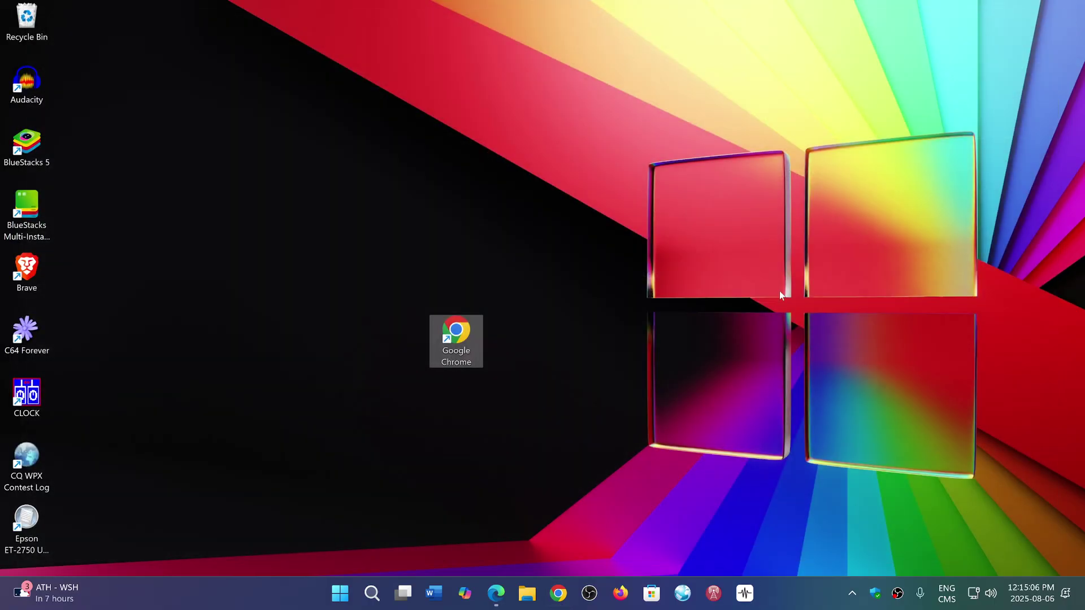
right_click(458, 339)
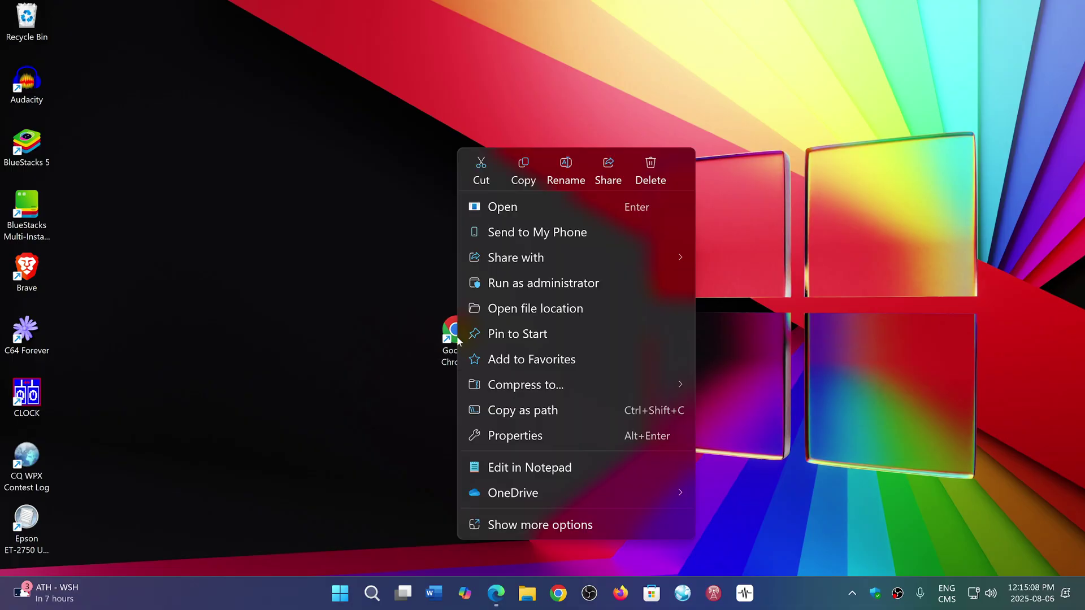
left_click(550, 437)
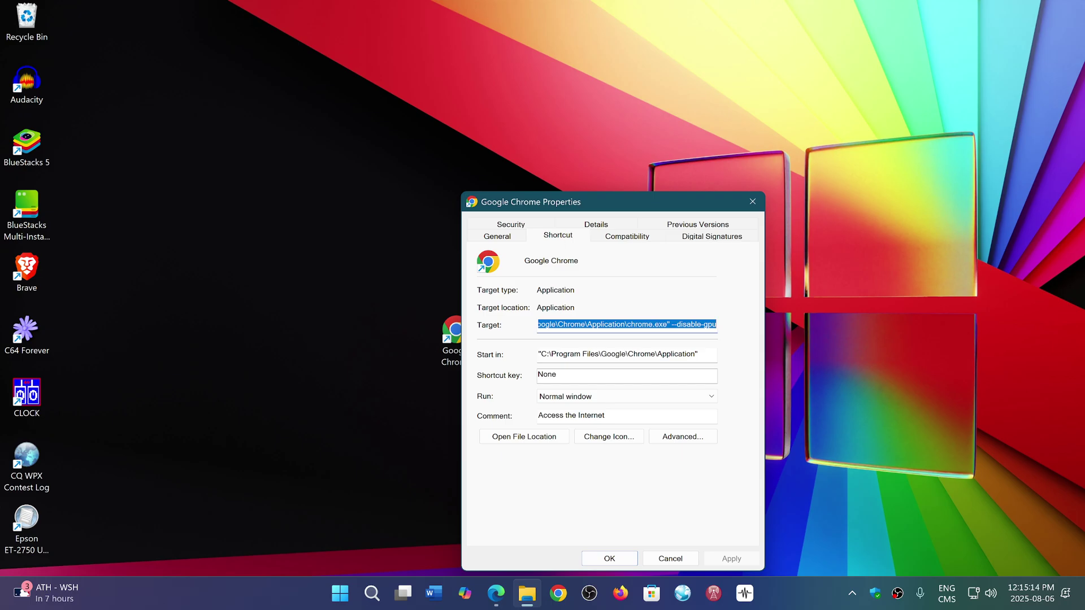
left_click_drag(670, 324, 766, 338)
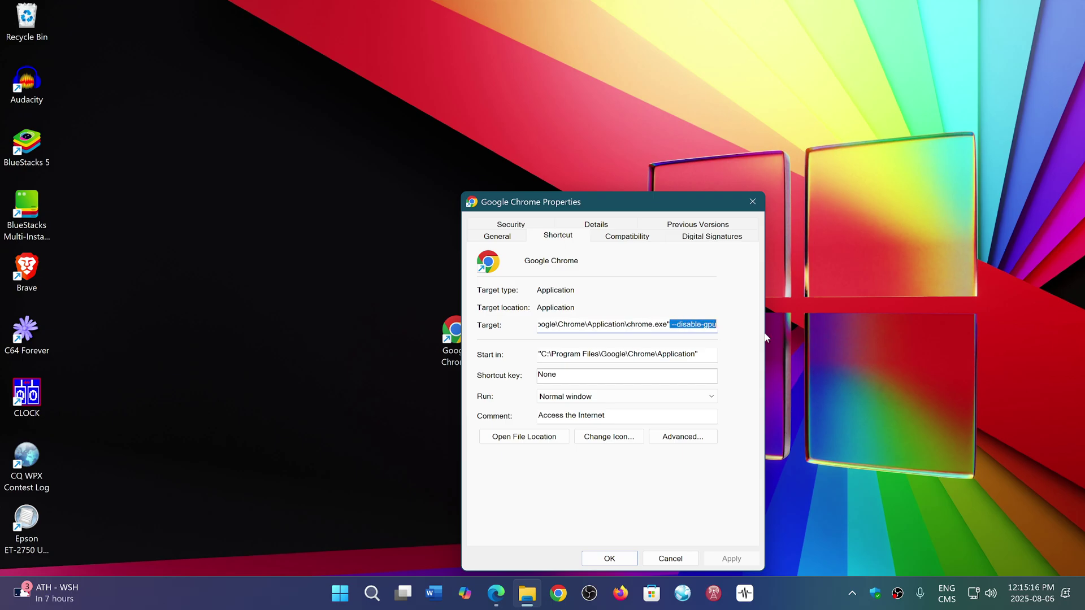
key("BackSpace")
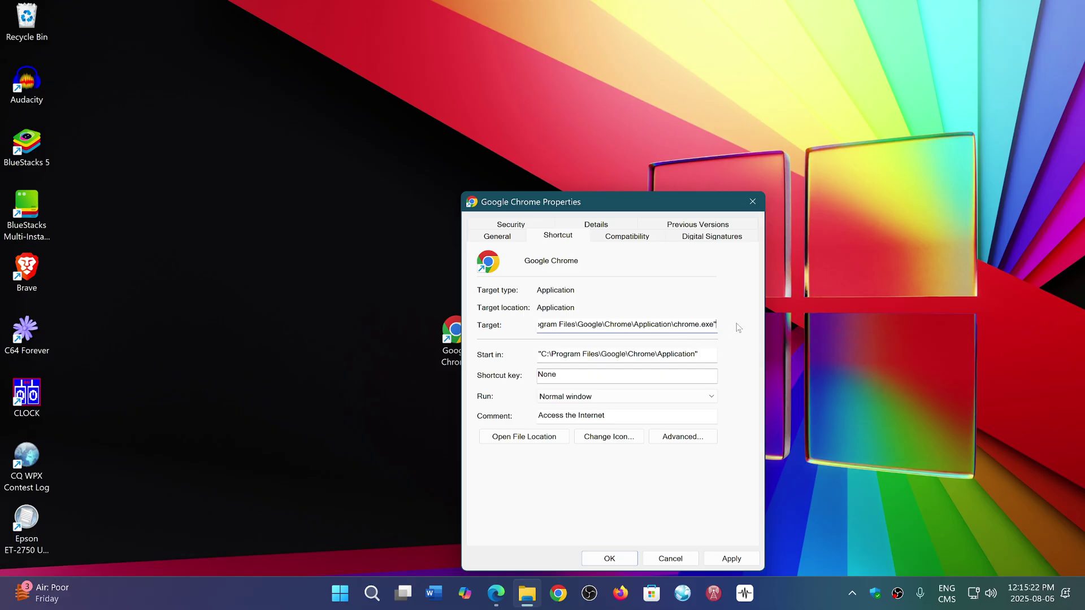
Step: Apply the restored target with administrator permission and confirm the properties
left_click(732, 559)
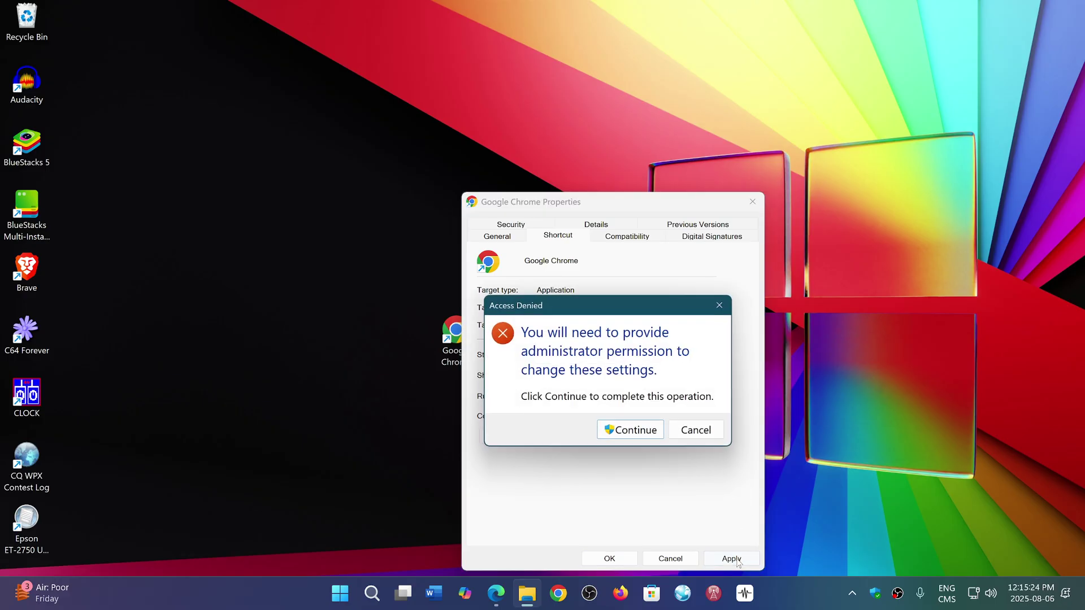
left_click(642, 433)
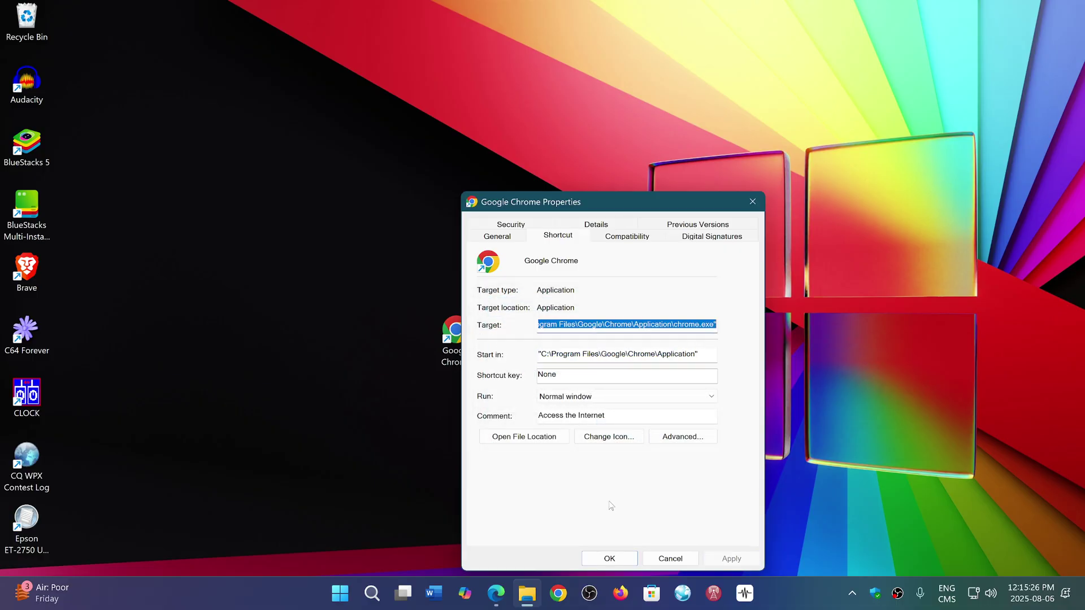
left_click(609, 559)
Step: Relaunch Chrome to verify spaceweather.com displays, then close it
double_click(457, 343)
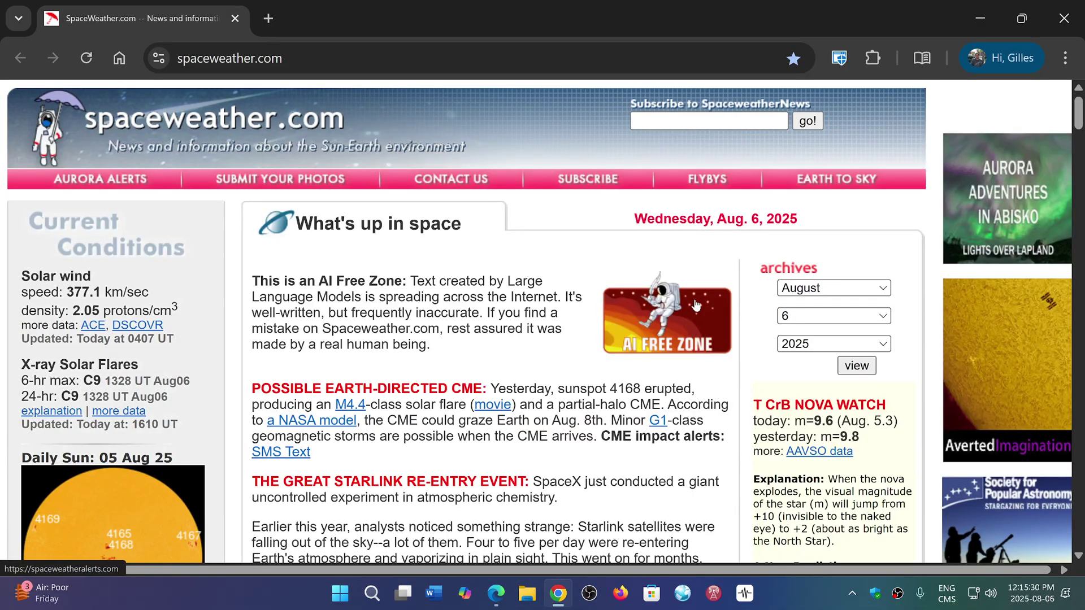
left_click(1065, 17)
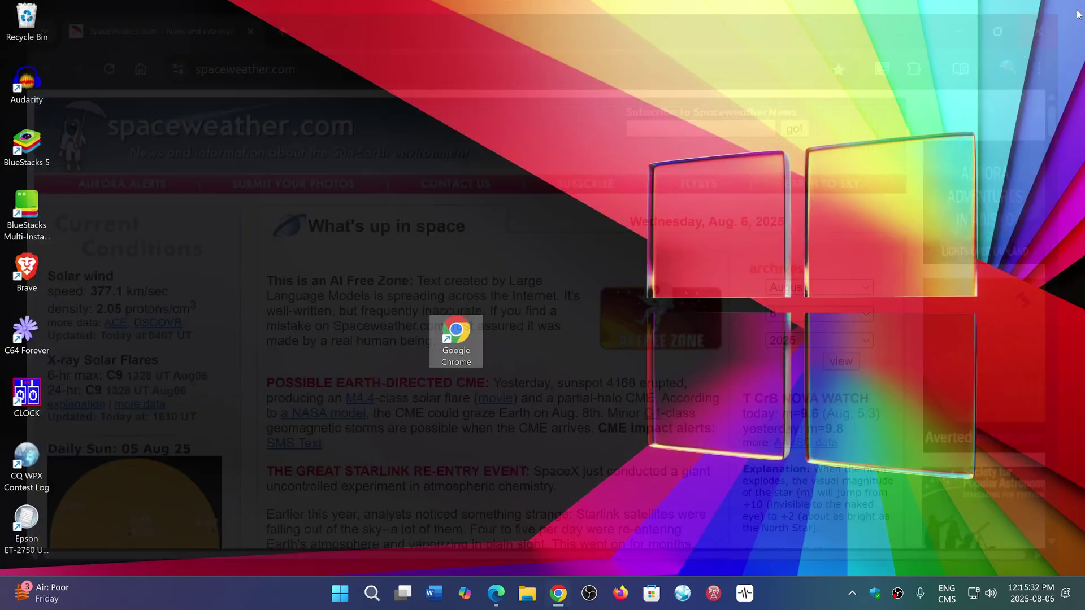
left_click(803, 603)
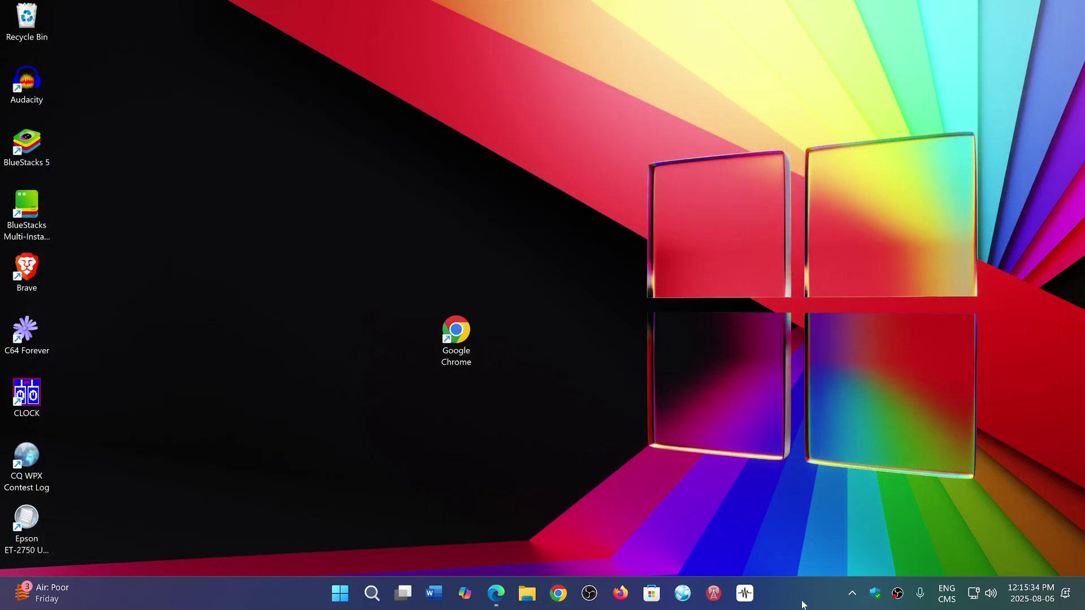